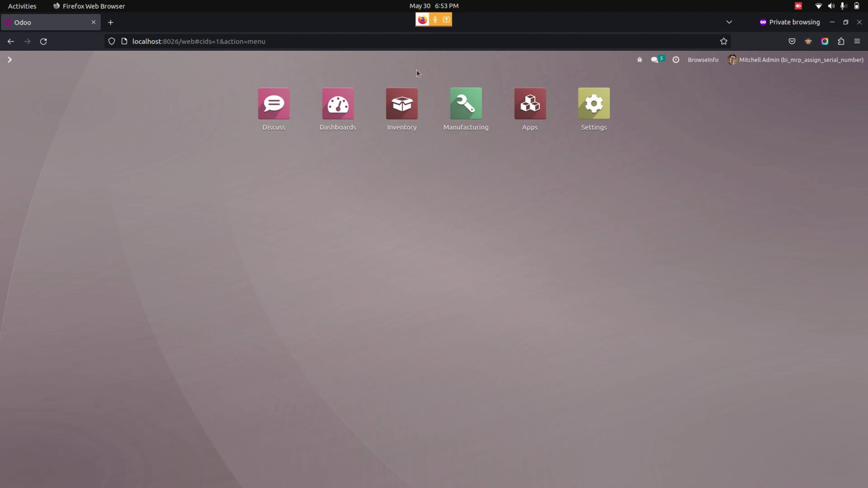
Step: Open the Manufacturing app to show the To Do manufacturing orders list
{"action": "left_click", "coordinate": [465, 104]}
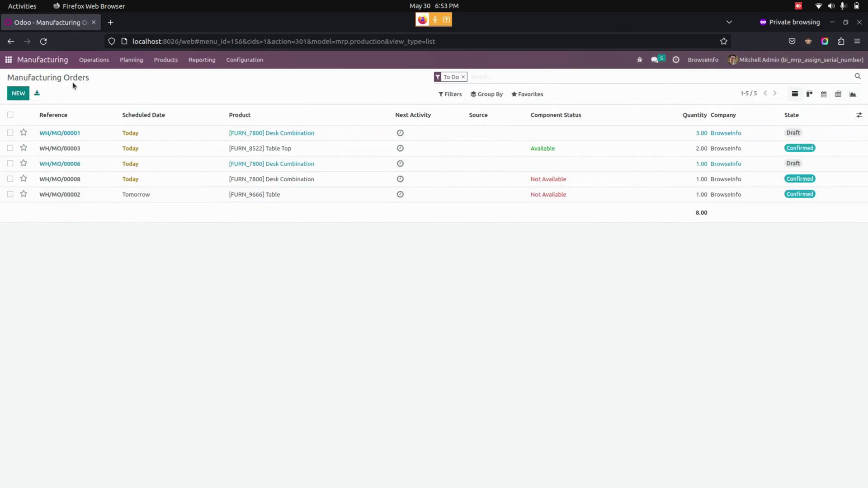
Step: Create and save a new manufacturing order for 4 units of [FURN_7800] Desk Combination
{"action": "left_click", "coordinate": [18, 93]}
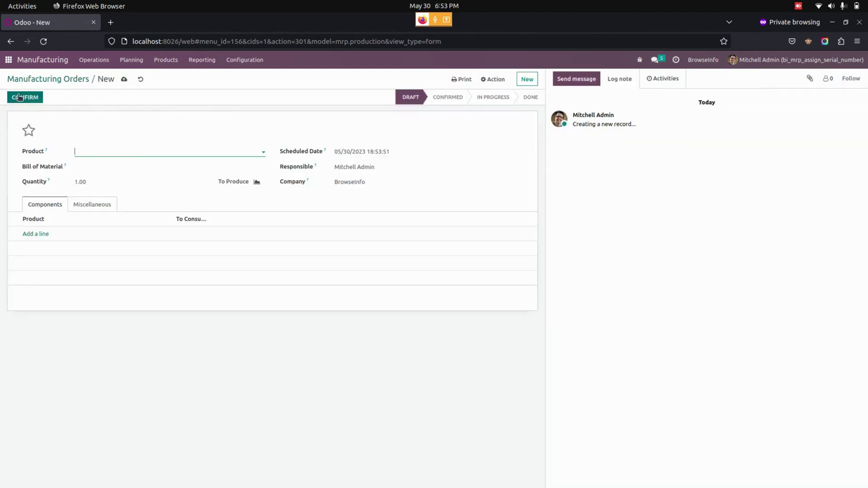
{"action": "left_click", "coordinate": [106, 153]}
{"action": "type", "text": "de"}
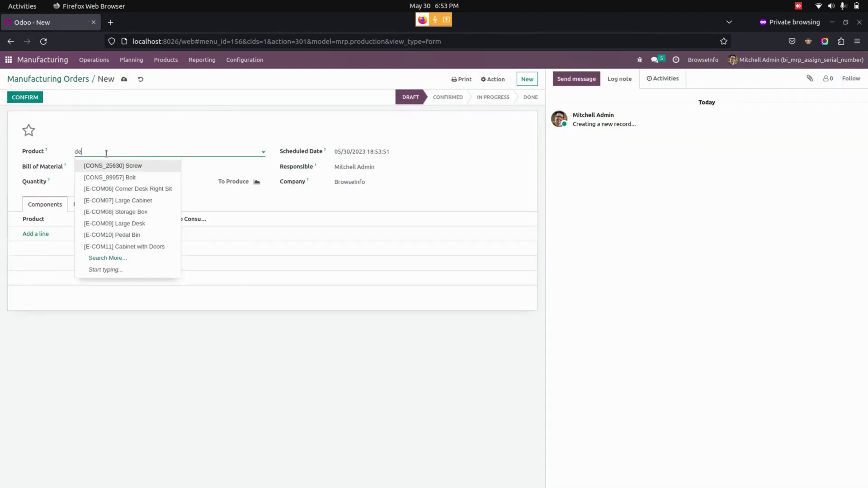
{"action": "type", "text": "s"}
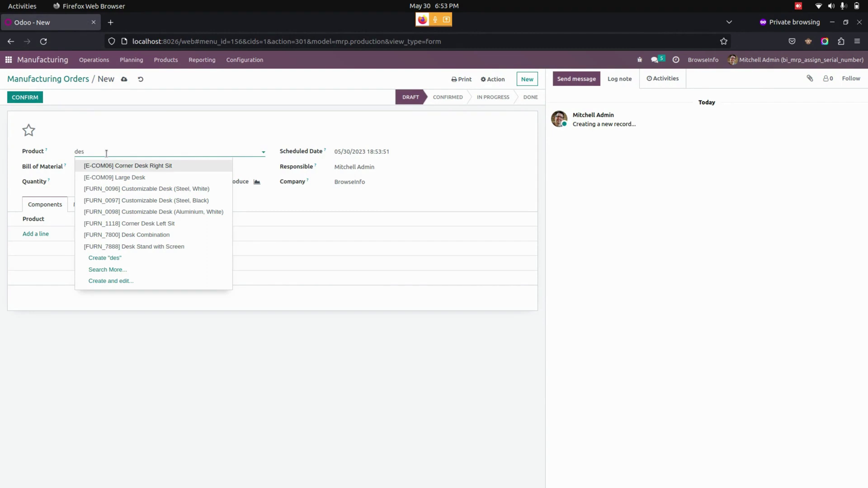
{"action": "type", "text": "k c"}
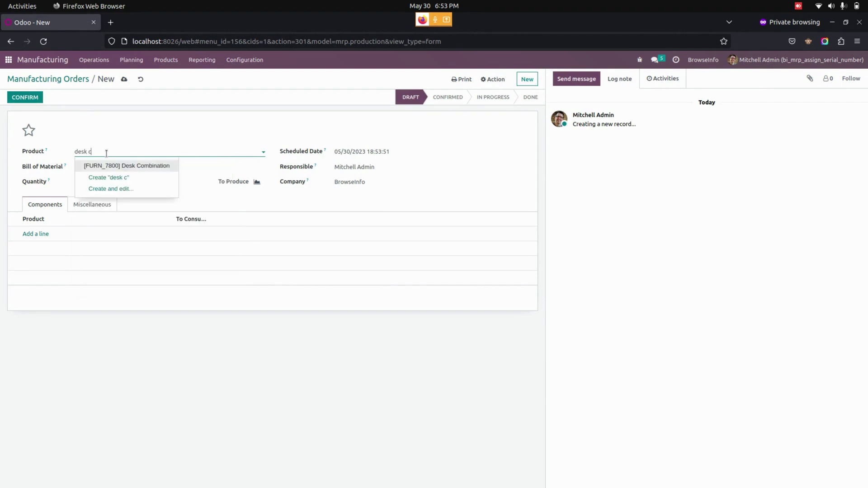
{"action": "left_click", "coordinate": [138, 167]}
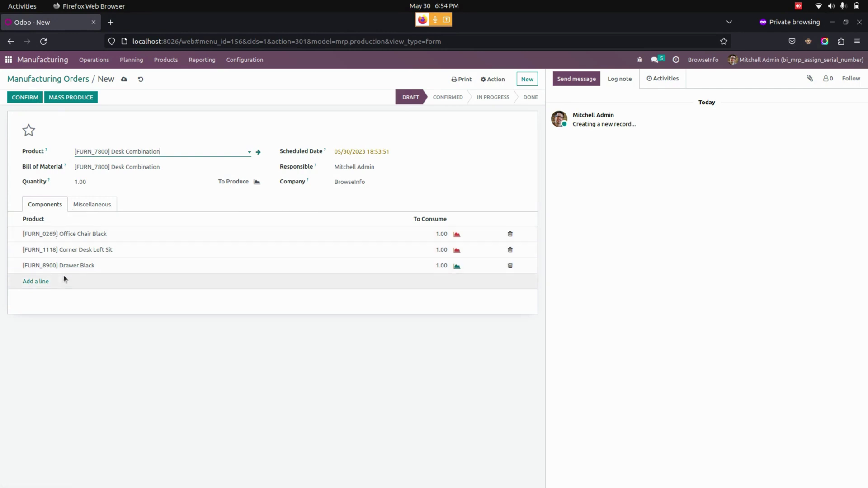
{"action": "left_click", "coordinate": [104, 182]}
{"action": "type", "text": "4"}
{"action": "left_click", "coordinate": [168, 122]}
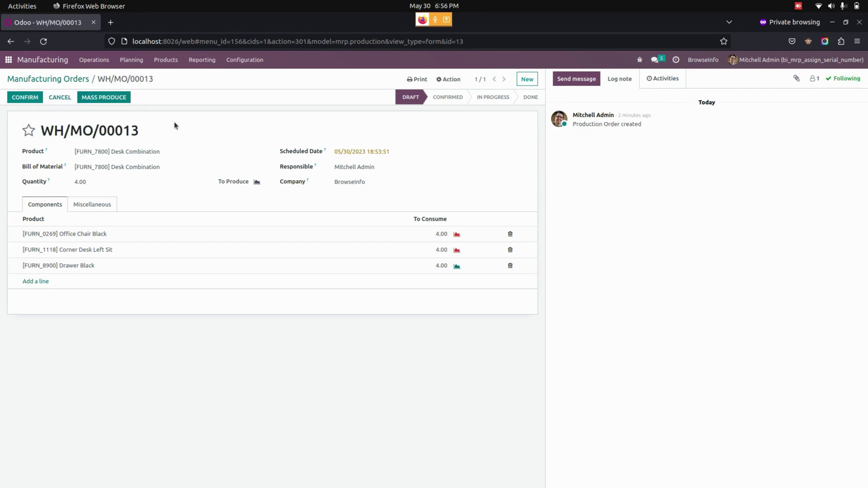
Step: Open the Assigning Mass Serial No dialog for the order's 4 Desk Combinations
{"action": "left_click", "coordinate": [104, 98]}
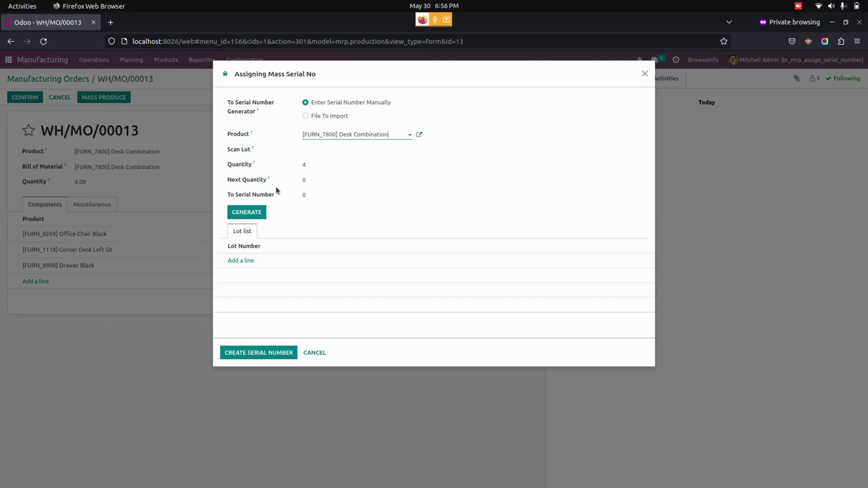
Step: Generate serials LOTOI0001–LOTOI0004 from prefix LOTOI with quantity 4, and create them
{"action": "left_click", "coordinate": [327, 154]}
{"action": "type", "text": "LOT"}
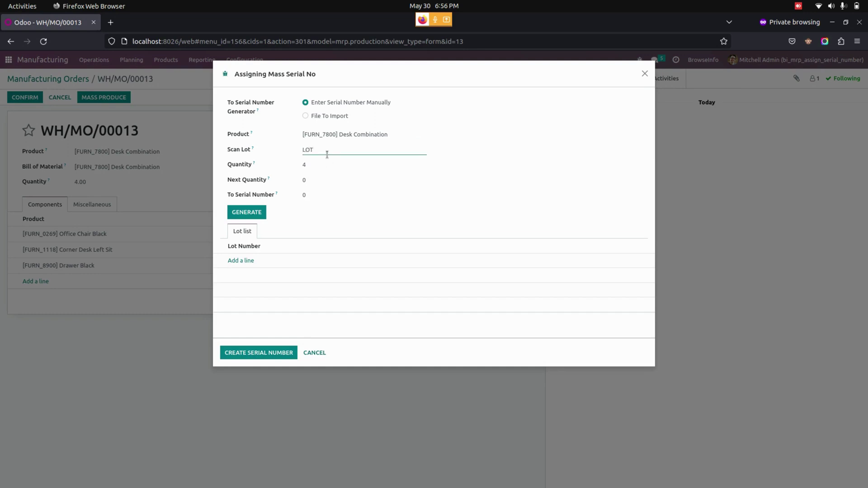
{"action": "type", "text": "O1"}
{"action": "left_click", "coordinate": [319, 164]}
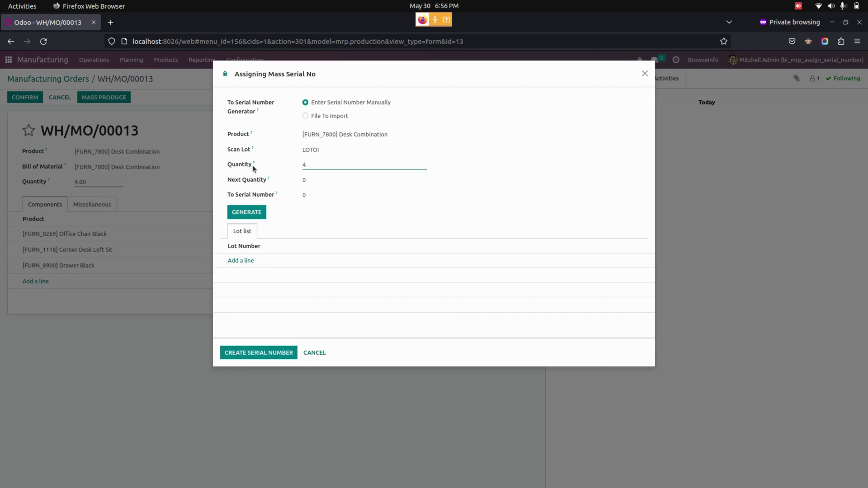
{"action": "double_click", "coordinate": [79, 182]}
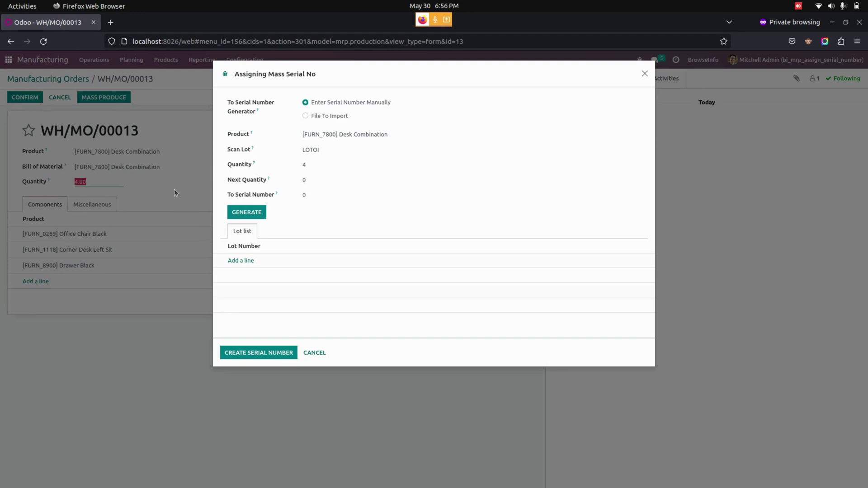
{"action": "left_click_drag", "start_coordinate": [314, 183], "coordinate": [292, 195]}
{"action": "type", "text": "4"}
{"action": "left_click", "coordinate": [264, 212]}
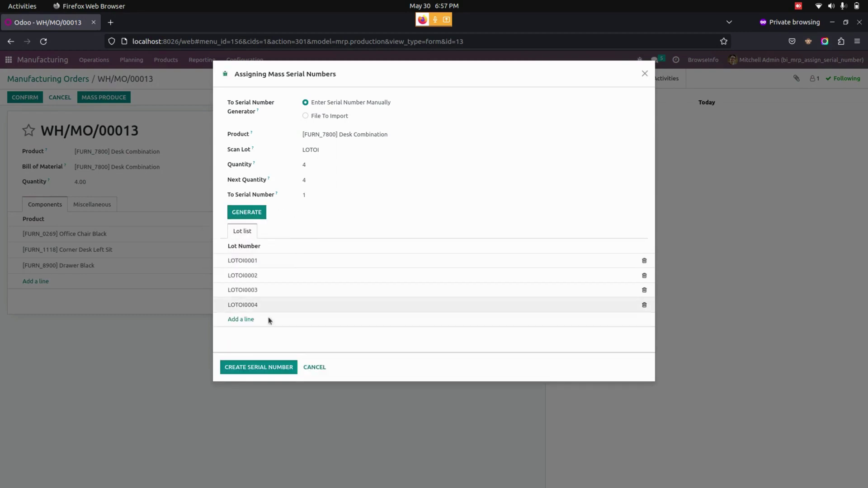
{"action": "left_click", "coordinate": [251, 365]}
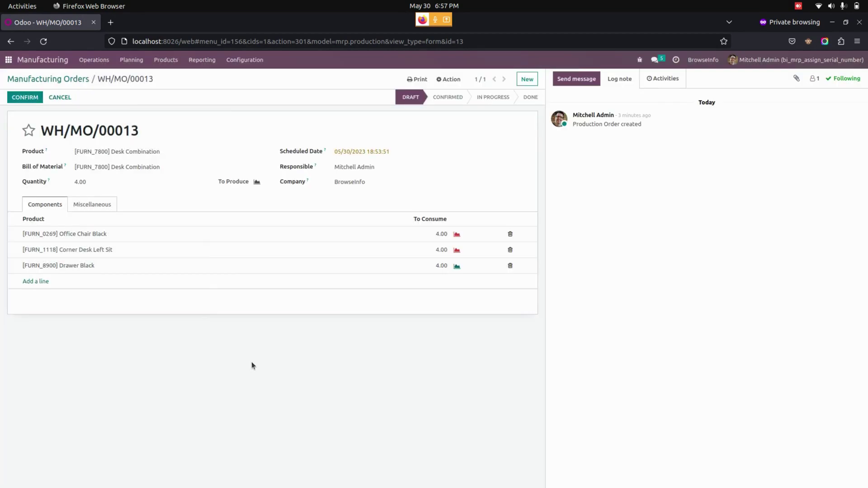
Step: Confirm WH/MO/00013, mark it done producing all units, and check its product moves
{"action": "left_click", "coordinate": [25, 98]}
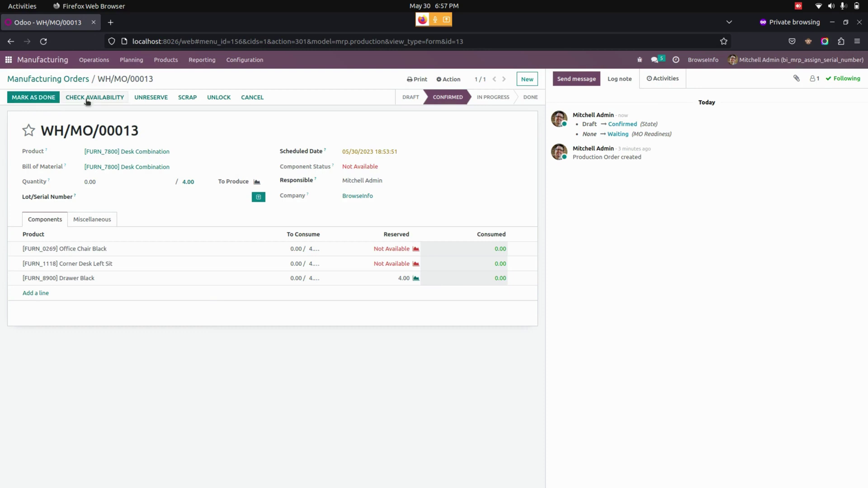
{"action": "left_click", "coordinate": [44, 100]}
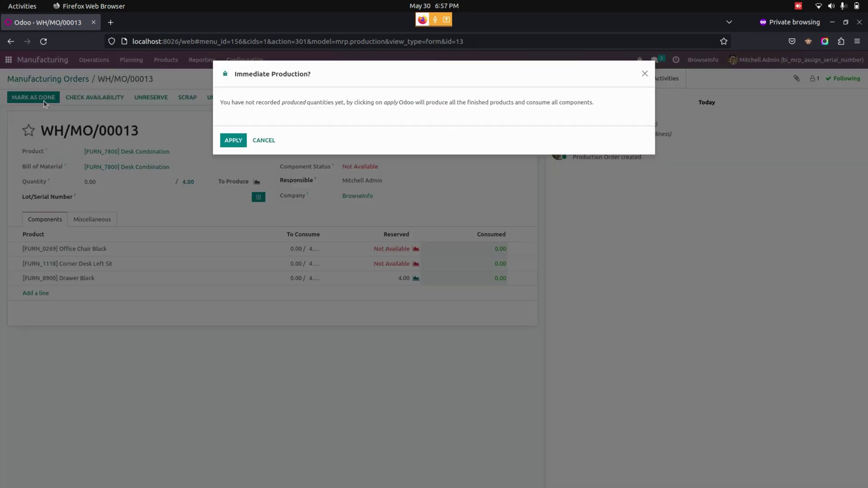
{"action": "left_click", "coordinate": [234, 139]}
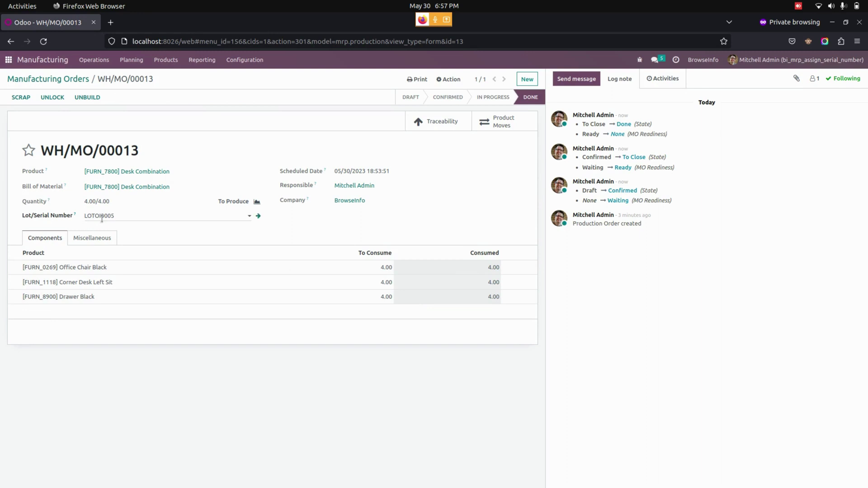
{"action": "left_click", "coordinate": [507, 122]}
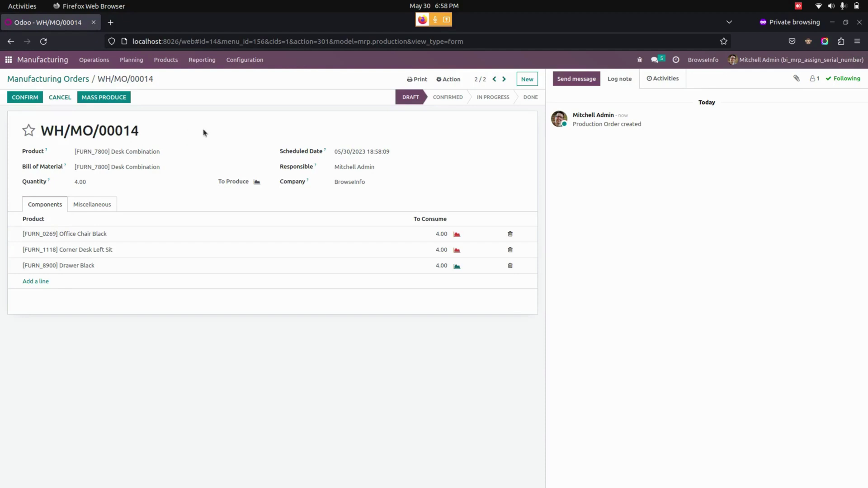
Step: Set WH/MO/00014's mass serial assignment to File To Import, then bring up lot.xlsx
{"action": "left_click", "coordinate": [110, 97]}
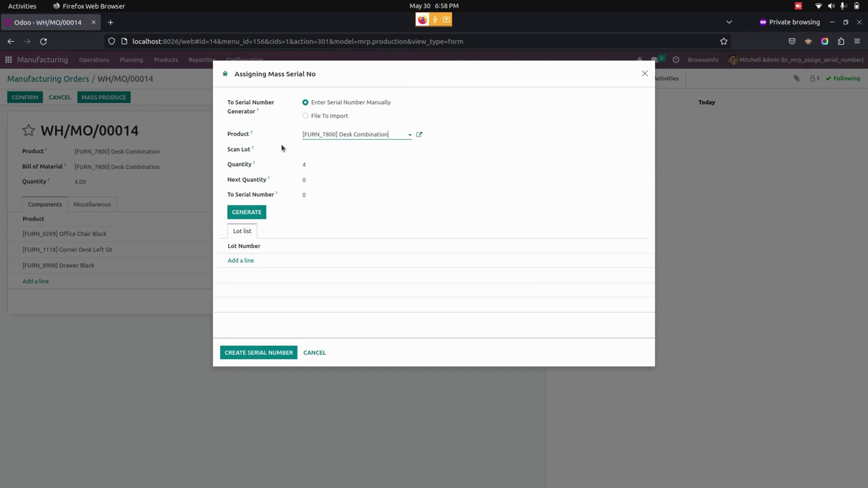
{"action": "left_click", "coordinate": [338, 117]}
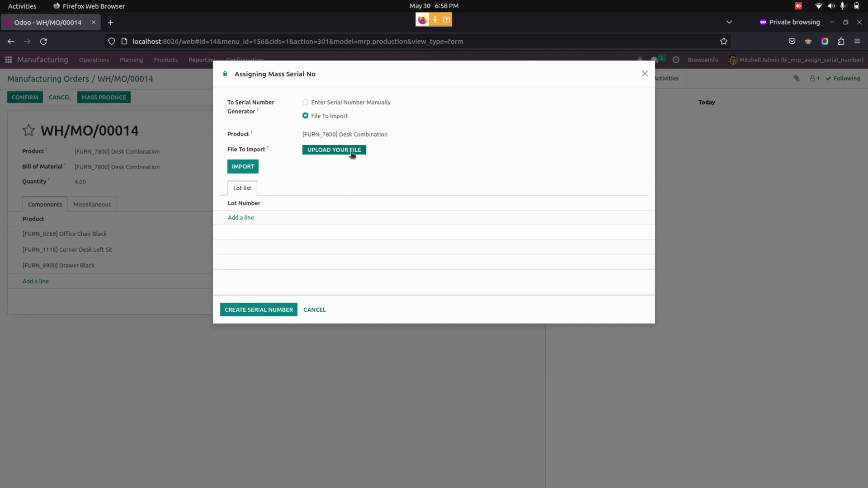
{"action": "key", "text": "alt+Tab"}
{"action": "left_click", "coordinate": [27, 94]}
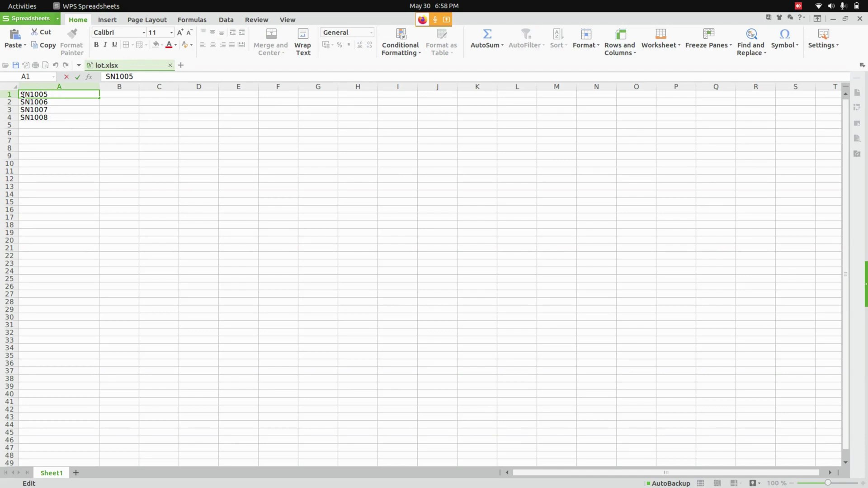
Step: Change cell A1 from SN1005 to SN12008
{"action": "key", "text": "BackSpace"}
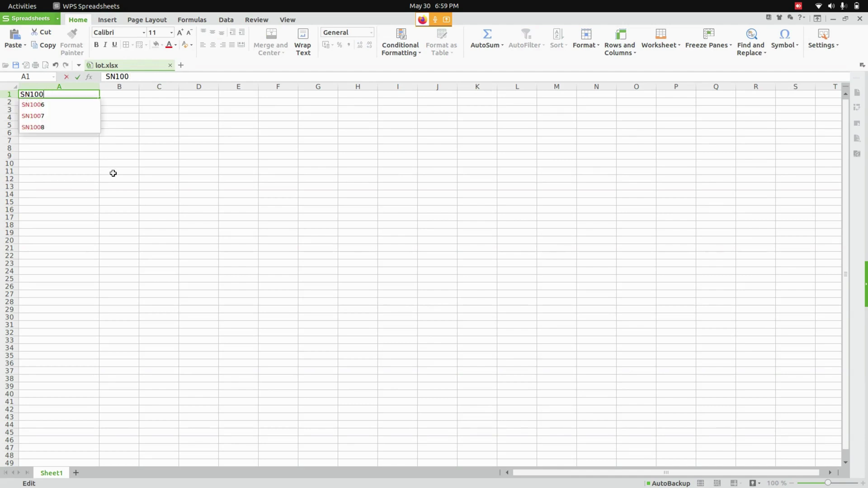
{"action": "left_click", "coordinate": [35, 93]}
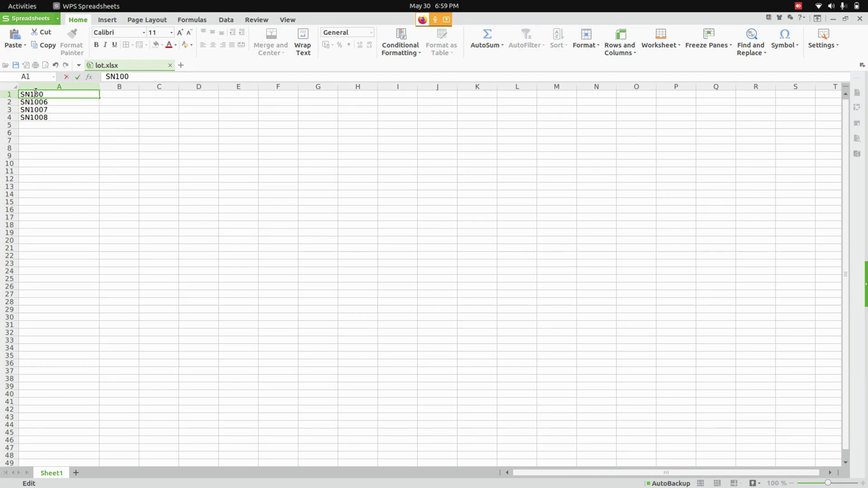
{"action": "type", "text": "2"}
{"action": "left_click", "coordinate": [73, 96]}
{"action": "type", "text": "8"}
{"action": "left_click", "coordinate": [138, 126]}
Step: Fill A1's series down to A3 as SN12009 and SN12010, then minimize the spreadsheet
{"action": "left_click", "coordinate": [96, 94]}
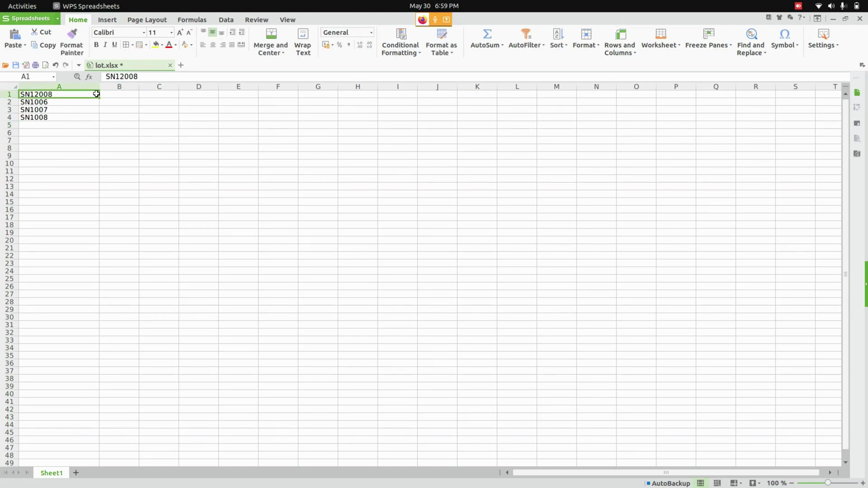
{"action": "left_click_drag", "start_coordinate": [97, 98], "coordinate": [98, 112]}
{"action": "left_click", "coordinate": [140, 140]}
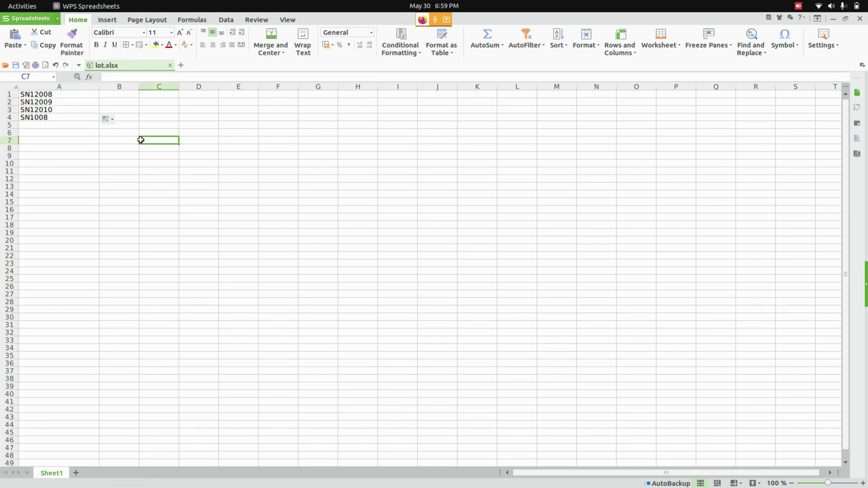
{"action": "left_click", "coordinate": [833, 19]}
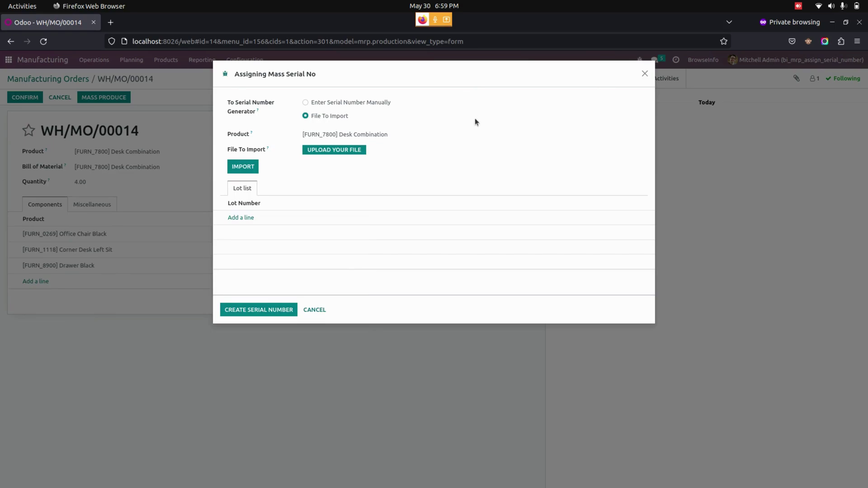
Step: Import lot.xlsx's serials, attempt creating them, and dismiss the serial-already-exists error
{"action": "left_click", "coordinate": [360, 150]}
{"action": "double_click", "coordinate": [310, 56]}
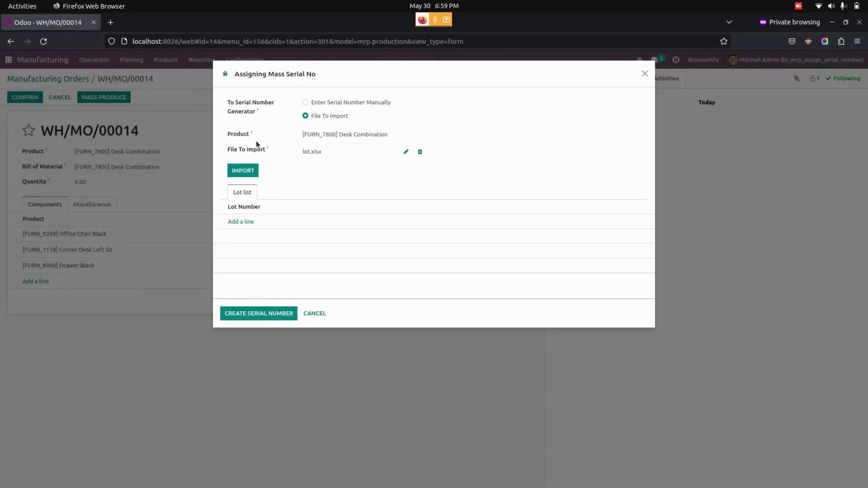
{"action": "left_click", "coordinate": [243, 170]}
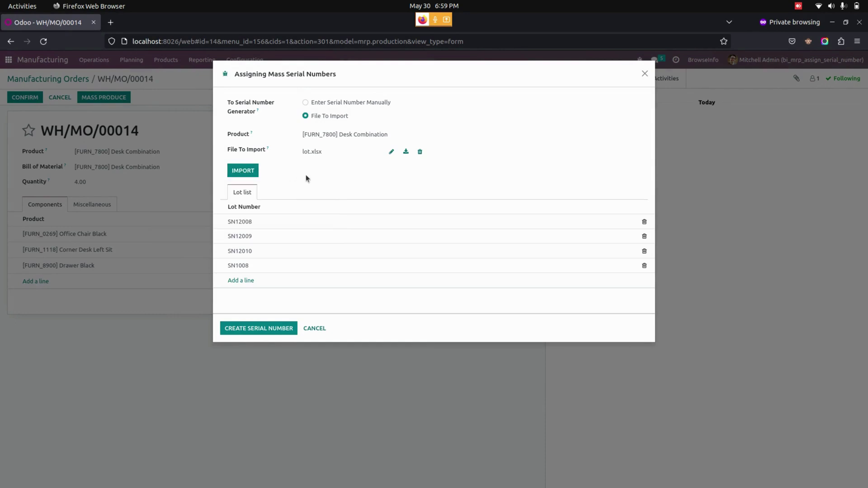
{"action": "left_click", "coordinate": [259, 328]}
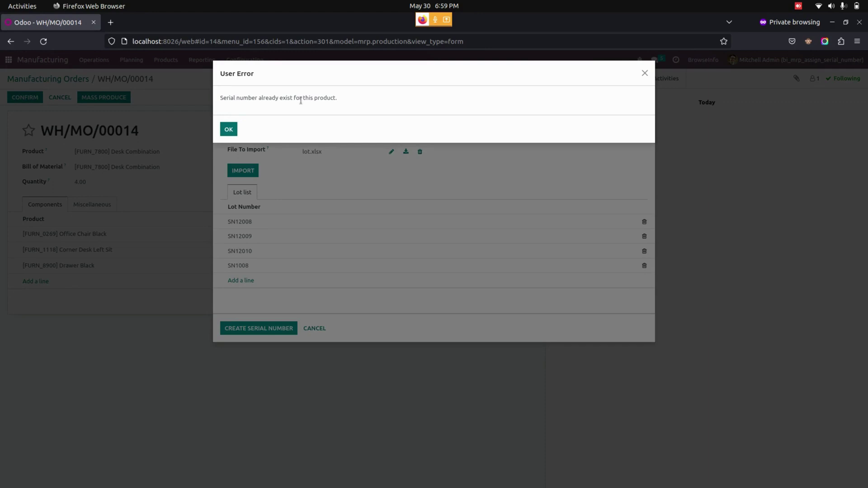
{"action": "left_click", "coordinate": [228, 129]}
Step: Extend the series from A3 into A4 so the last serial becomes SN12011
{"action": "mouse_move", "coordinate": [2, 346]}
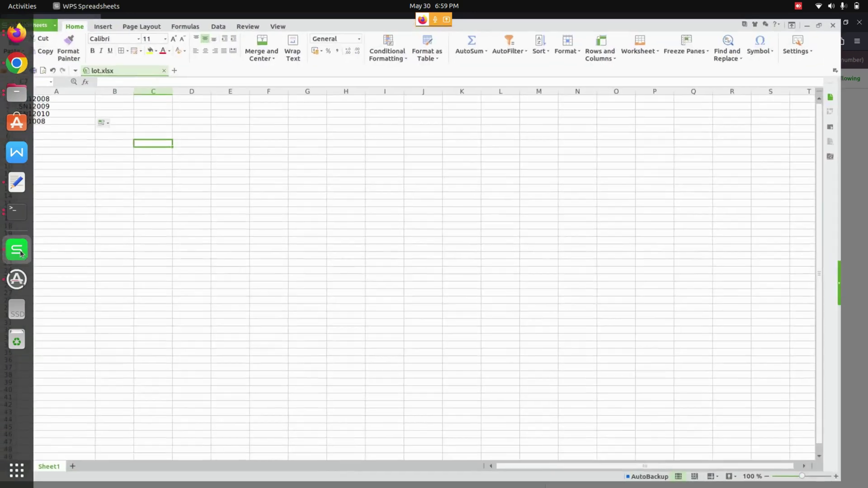
{"action": "left_click", "coordinate": [17, 249]}
{"action": "left_click", "coordinate": [58, 109]}
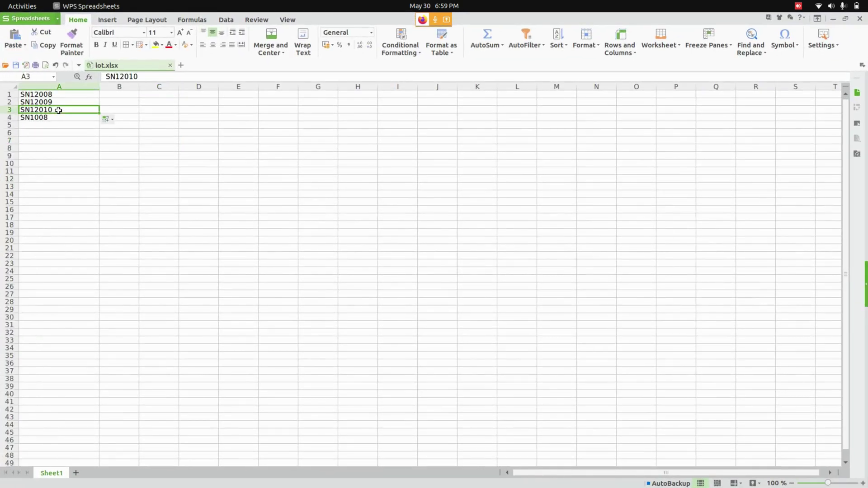
{"action": "left_click_drag", "start_coordinate": [97, 113], "coordinate": [99, 119]}
{"action": "left_click", "coordinate": [115, 169]}
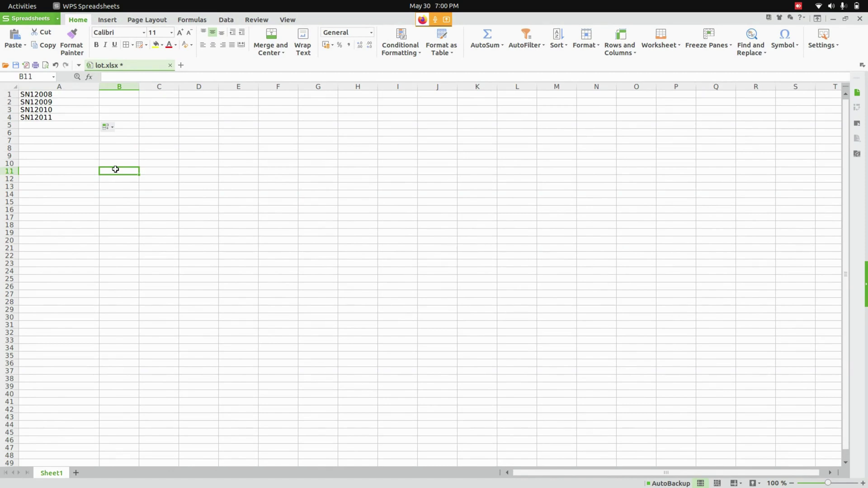
Step: Replace the attached file with the corrected lot.xlsx, import it, and create SN12008–SN12011
{"action": "left_click", "coordinate": [833, 19]}
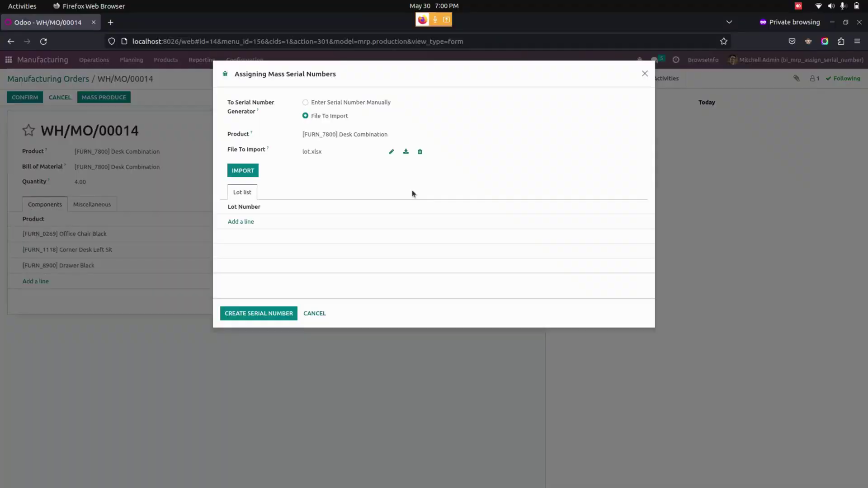
{"action": "left_click", "coordinate": [420, 153]}
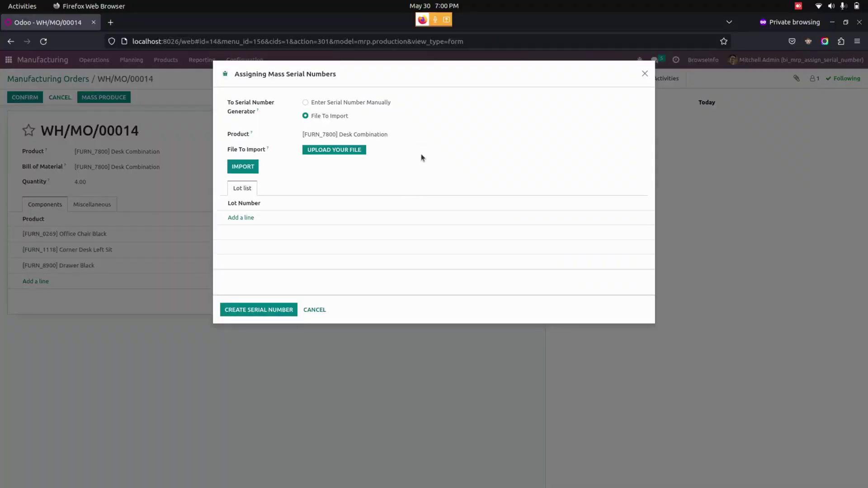
{"action": "left_click", "coordinate": [360, 151]}
{"action": "double_click", "coordinate": [277, 57]}
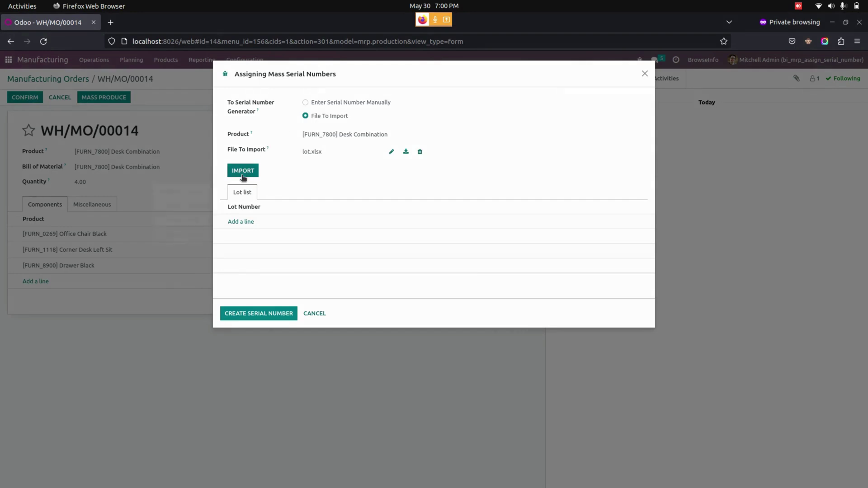
{"action": "left_click", "coordinate": [247, 171]}
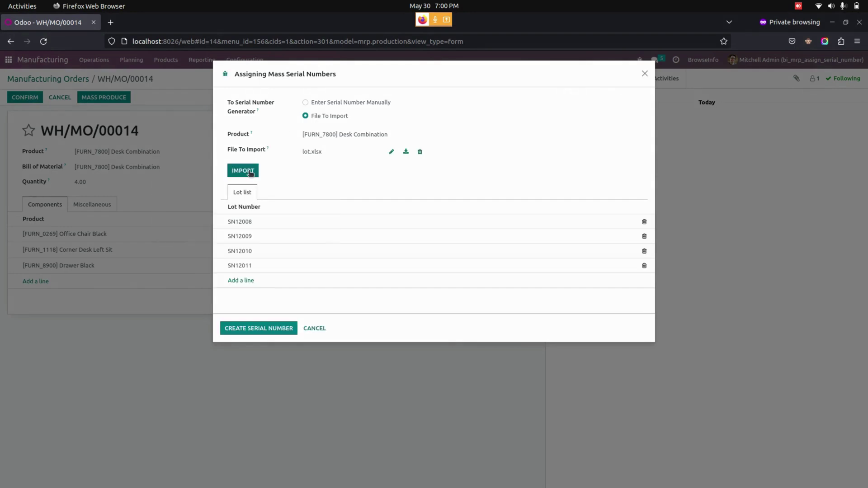
{"action": "left_click", "coordinate": [266, 330]}
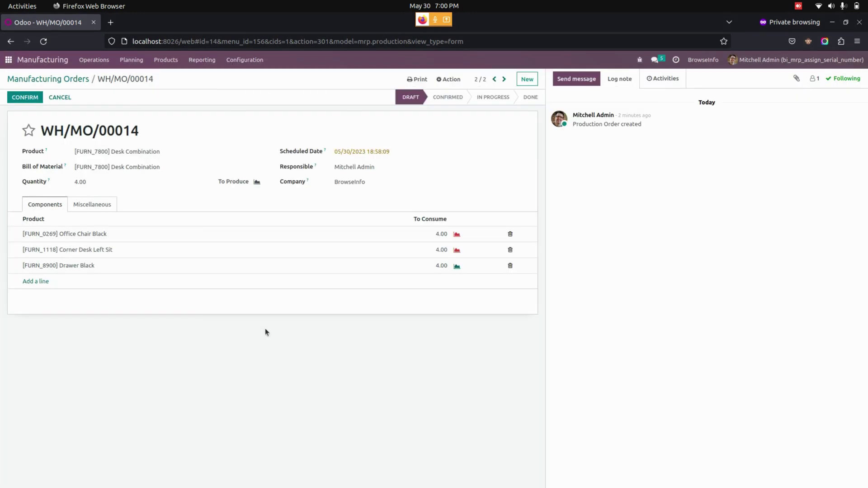
Step: Confirm WH/MO/00014, mark it done with immediate production, and view its product moves for SN12008–SN12011
{"action": "left_click", "coordinate": [24, 97]}
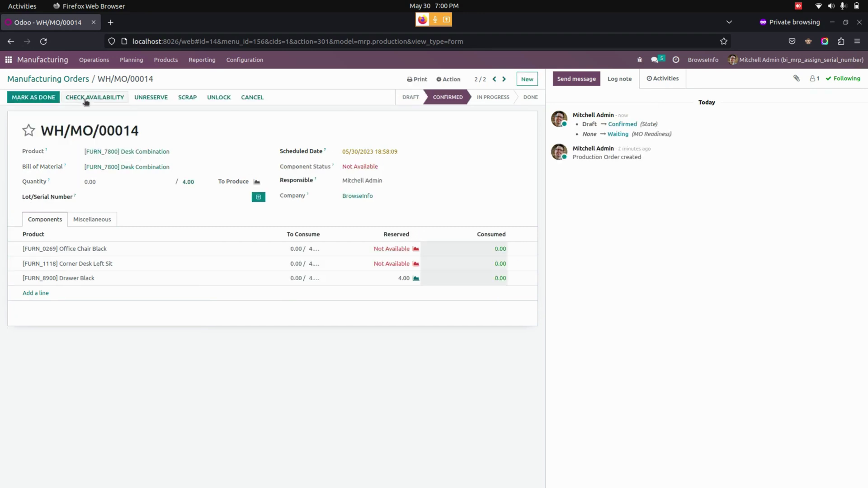
{"action": "left_click", "coordinate": [44, 99]}
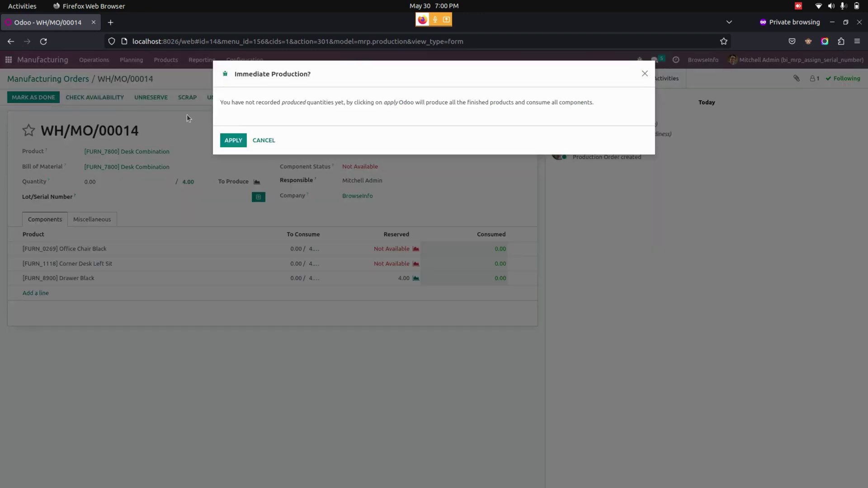
{"action": "left_click", "coordinate": [235, 141]}
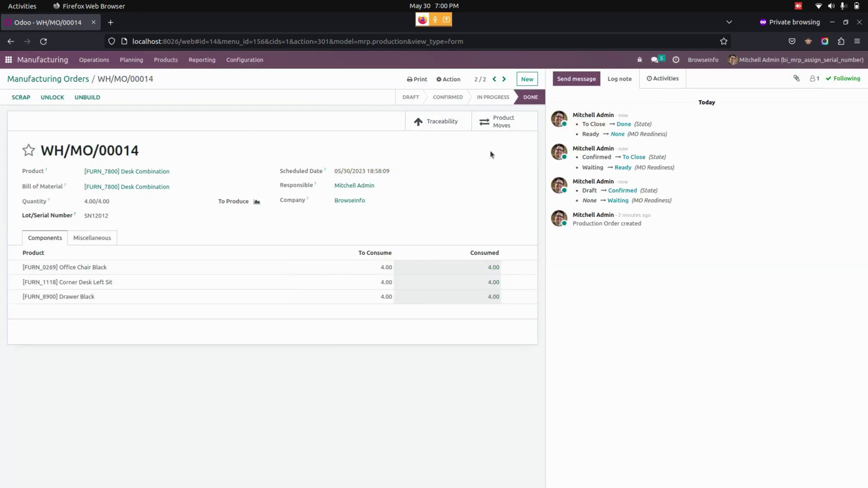
{"action": "left_click", "coordinate": [511, 129]}
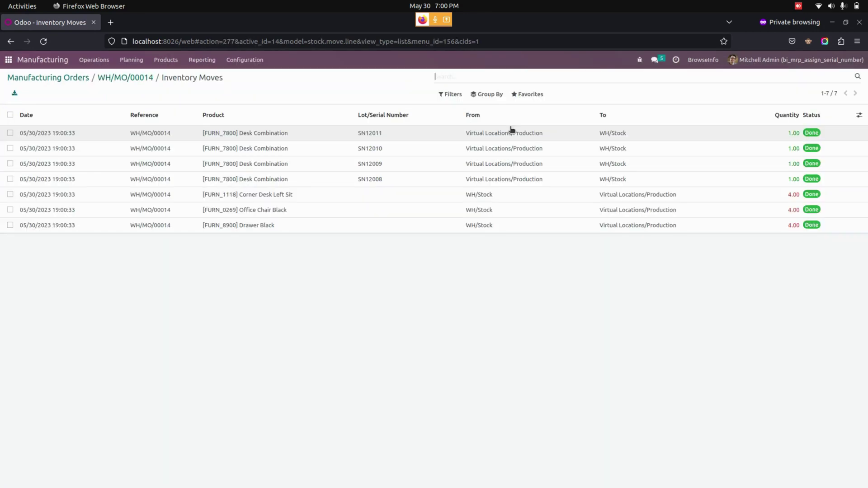